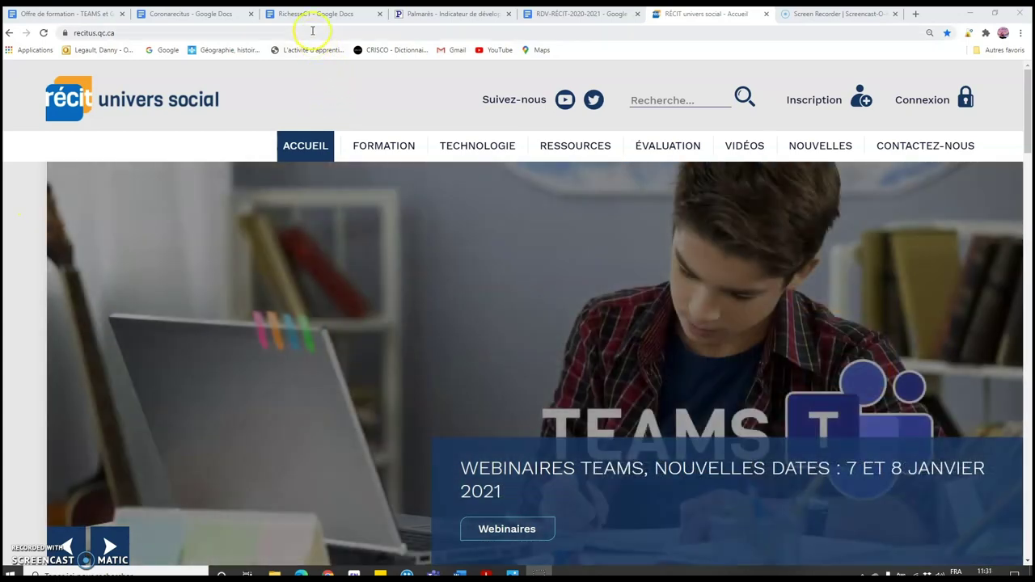
Step: Load google.ca in the Chrome address bar
click(312, 30)
key(BackSpace)
text(google.ca)
key(Return)
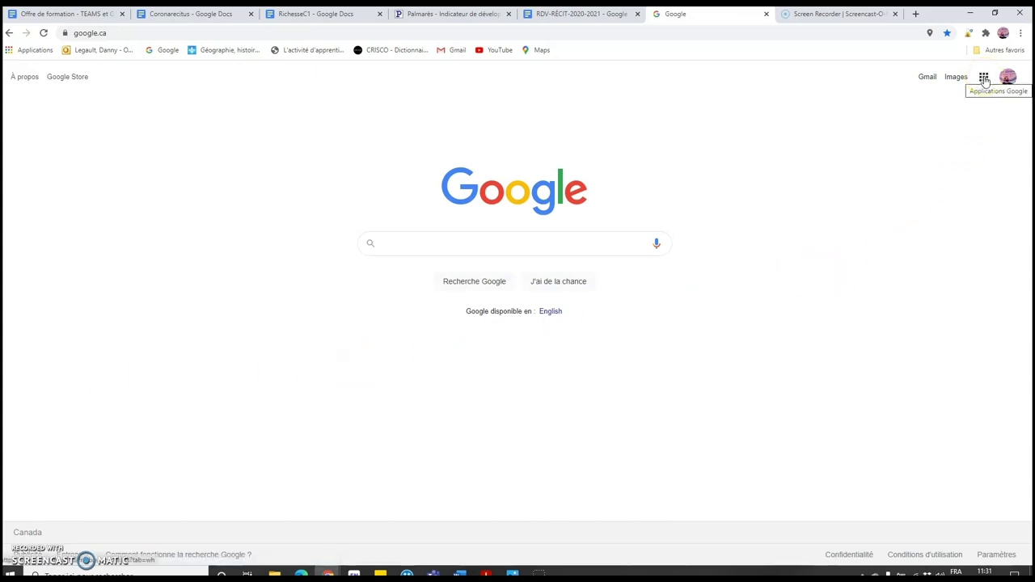
Step: Launch Google Sheets from the Google apps grid
click(984, 78)
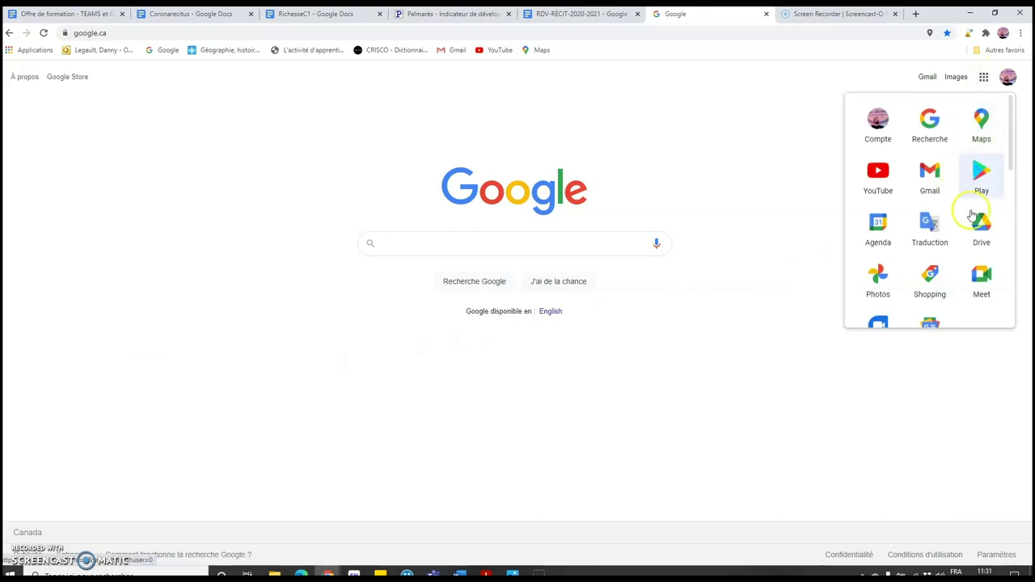
scroll(933, 247, down, 2)
scroll(933, 247, down, 1)
scroll(932, 248, down, 1)
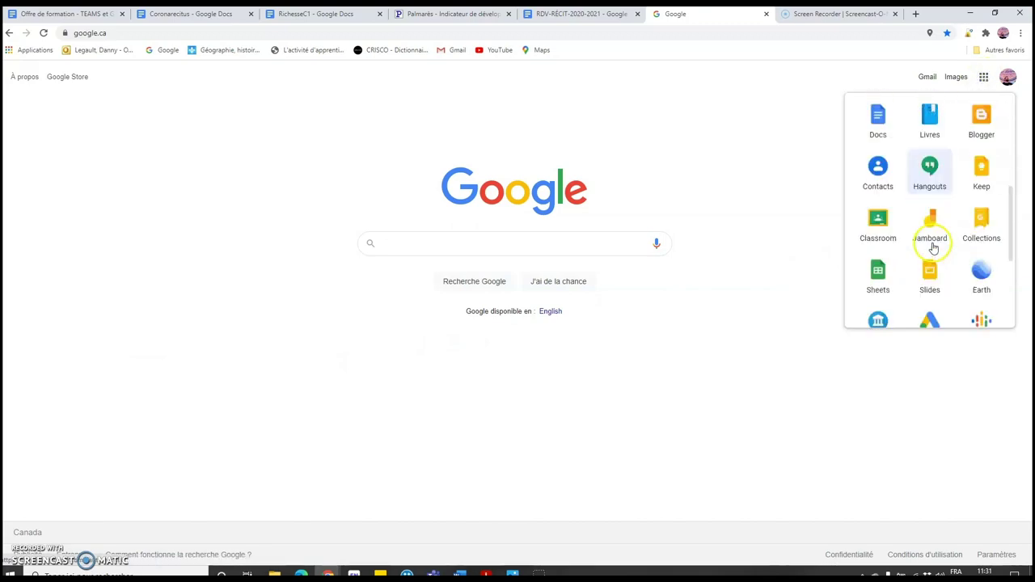
scroll(932, 247, down, 1)
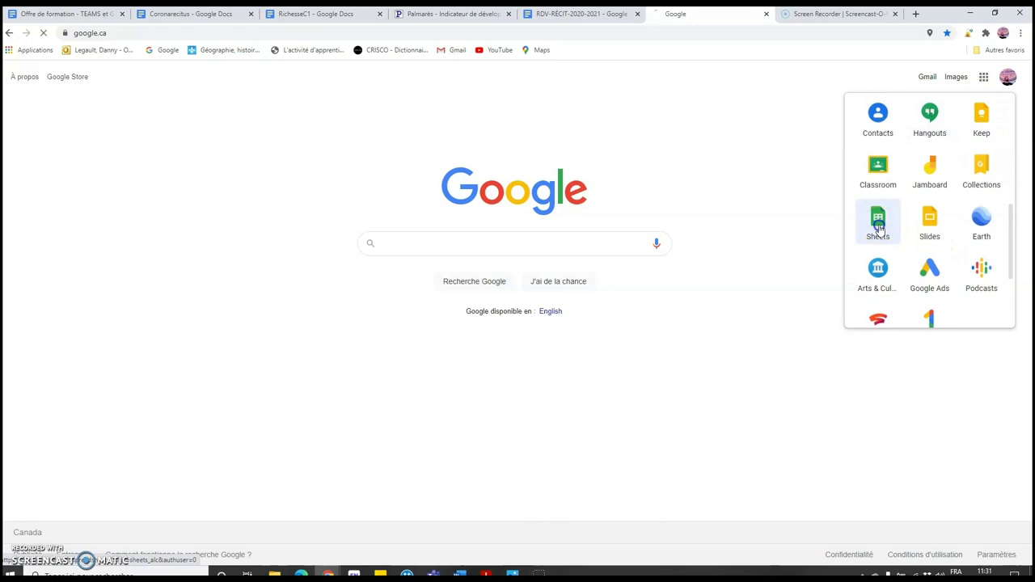
click(879, 230)
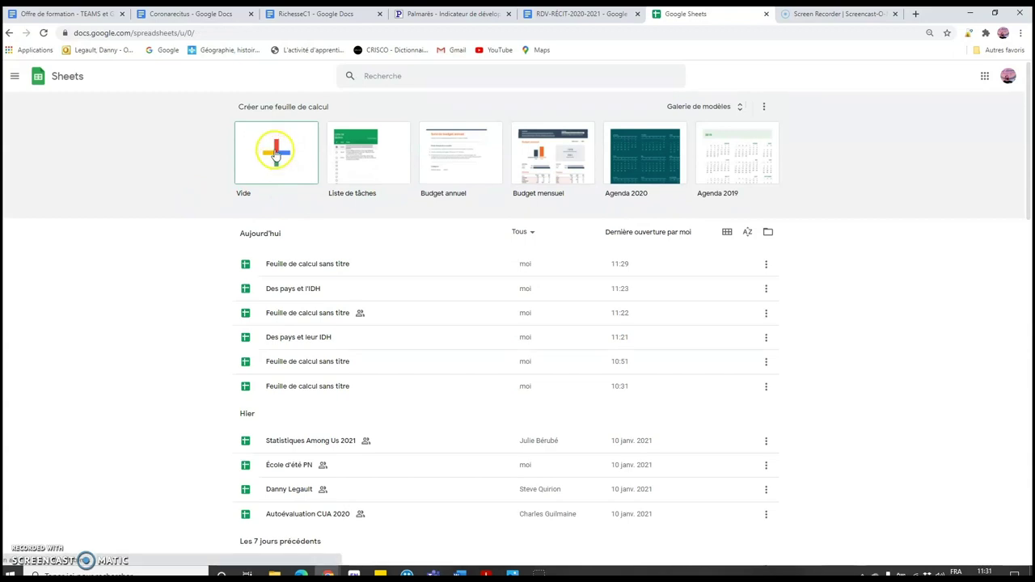
Step: Create a blank spreadsheet with headers Pays in A1 and IDH in B1
click(278, 158)
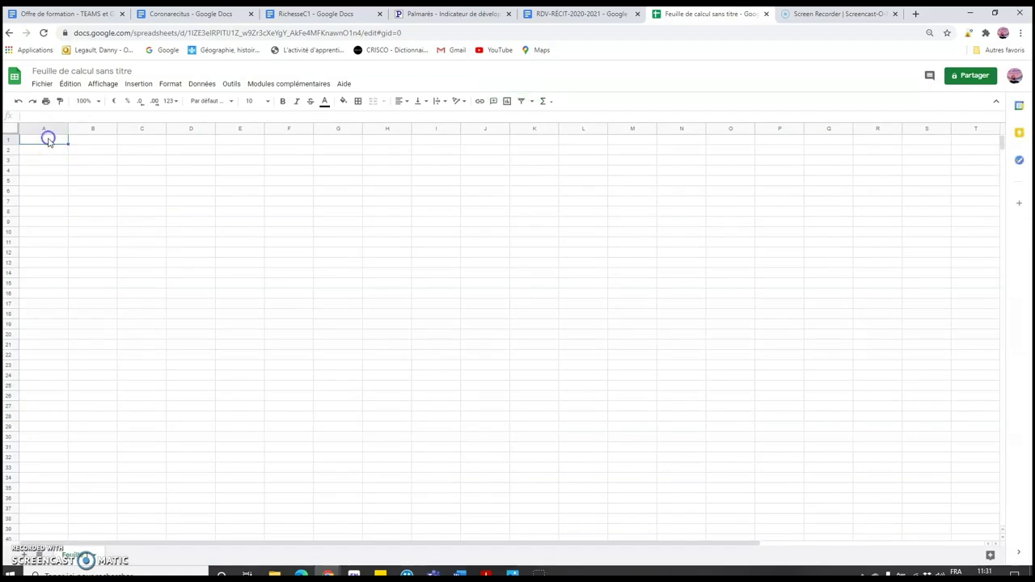
text(Pays)
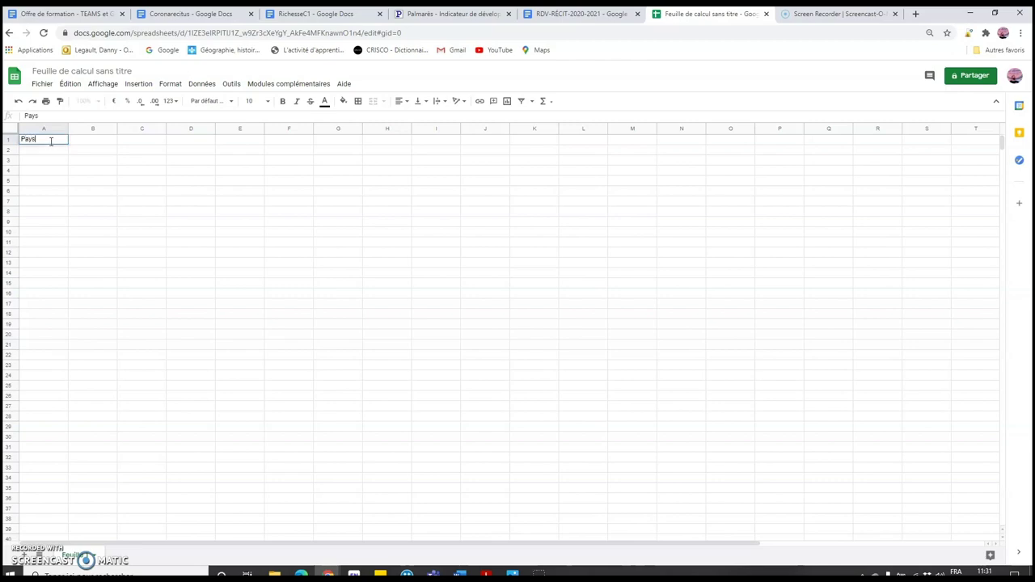
click(78, 143)
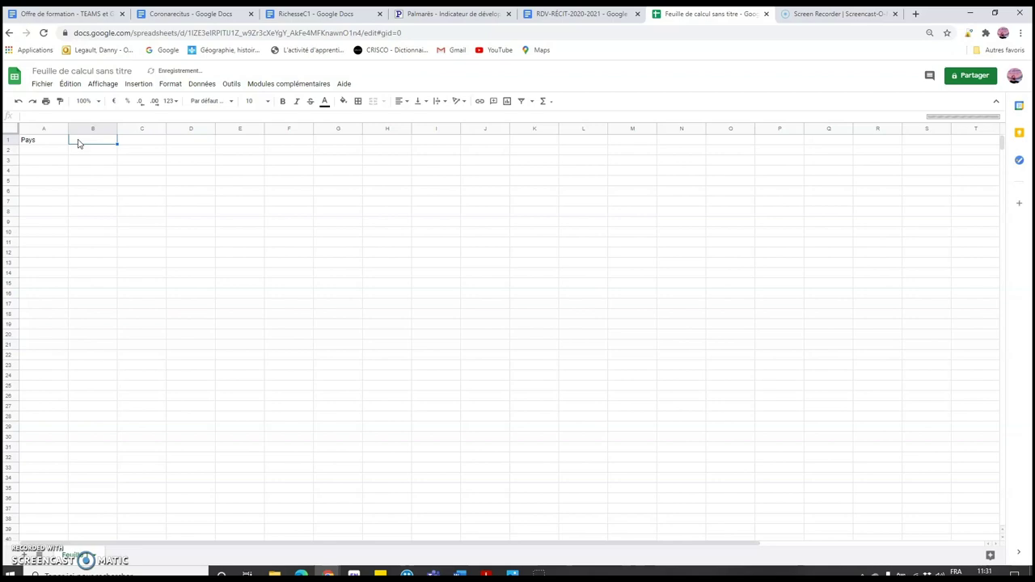
double_click(79, 142)
text(IDH)
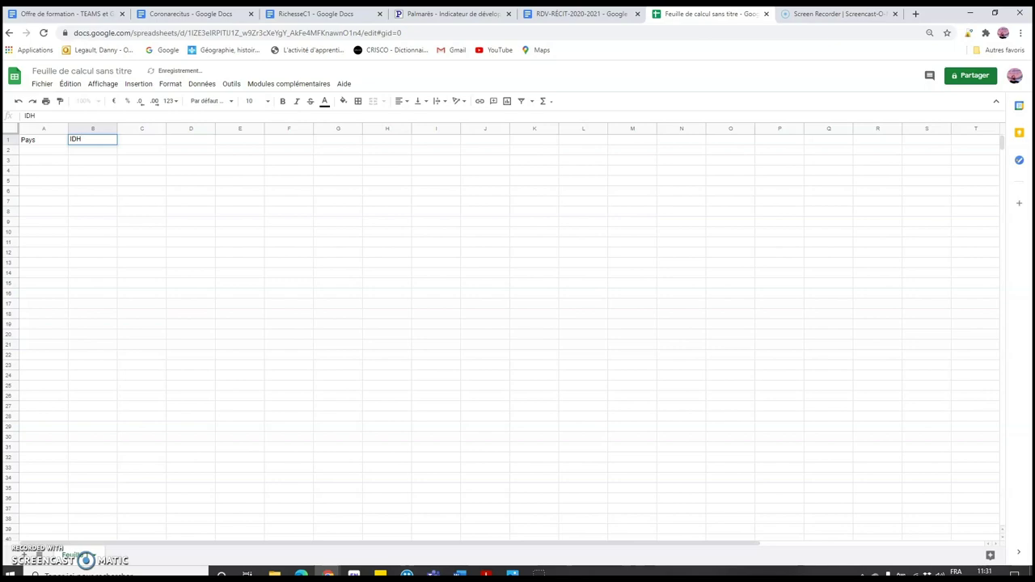
Step: Make the A1:B1 headers bold
drag(47, 142, 74, 144)
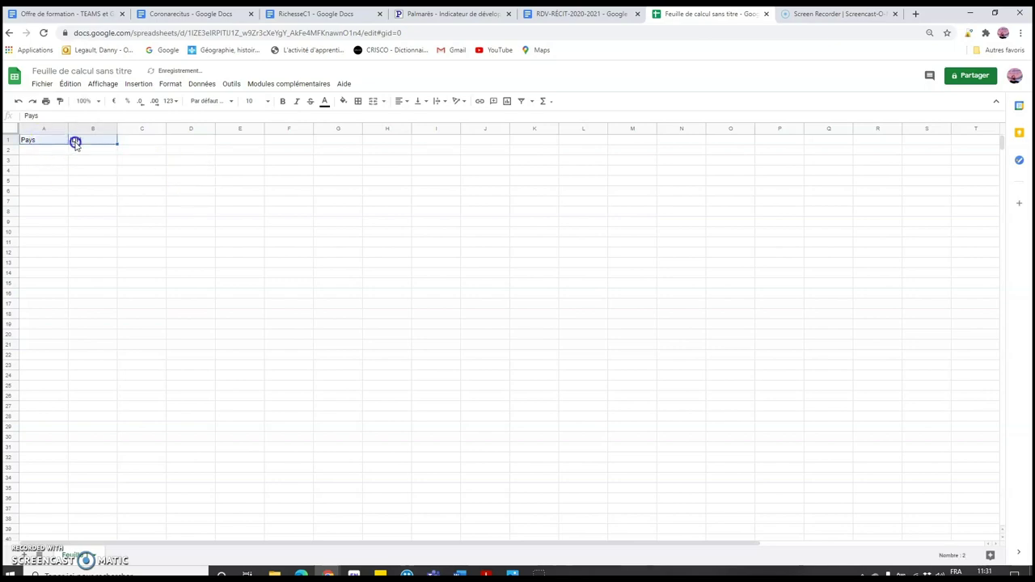
click(282, 101)
click(48, 152)
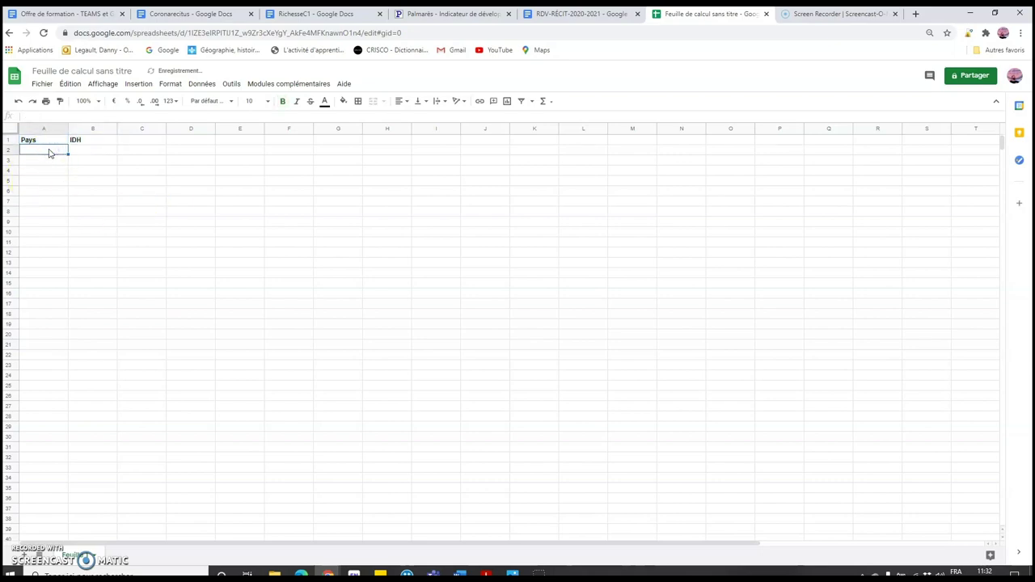
click(42, 150)
click(41, 153)
Step: Replace the untitled spreadsheet name with 'Pays et leur IDH'
click(70, 71)
key(BackSpace)
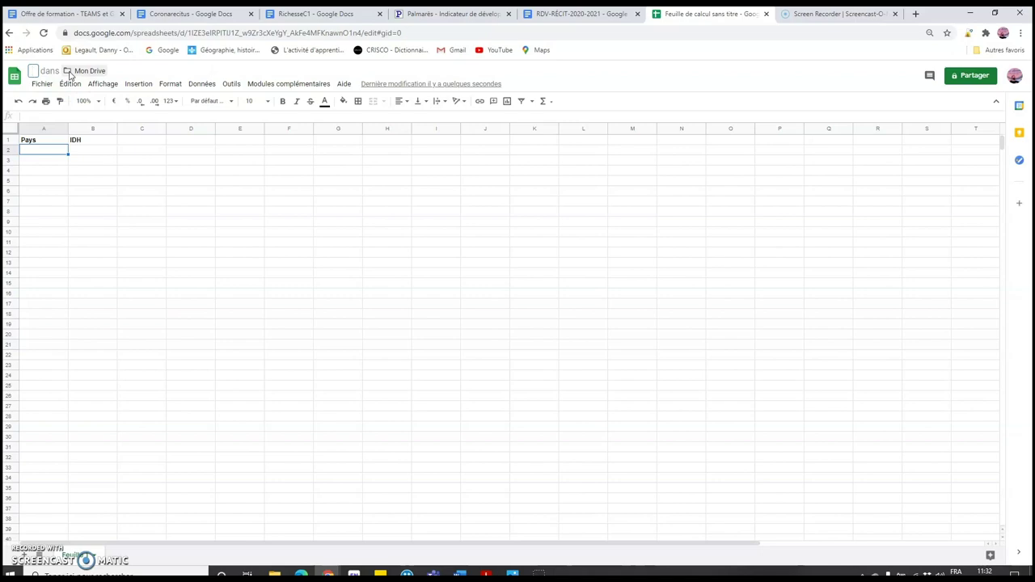
text(Pays et leur IDH)
click(38, 167)
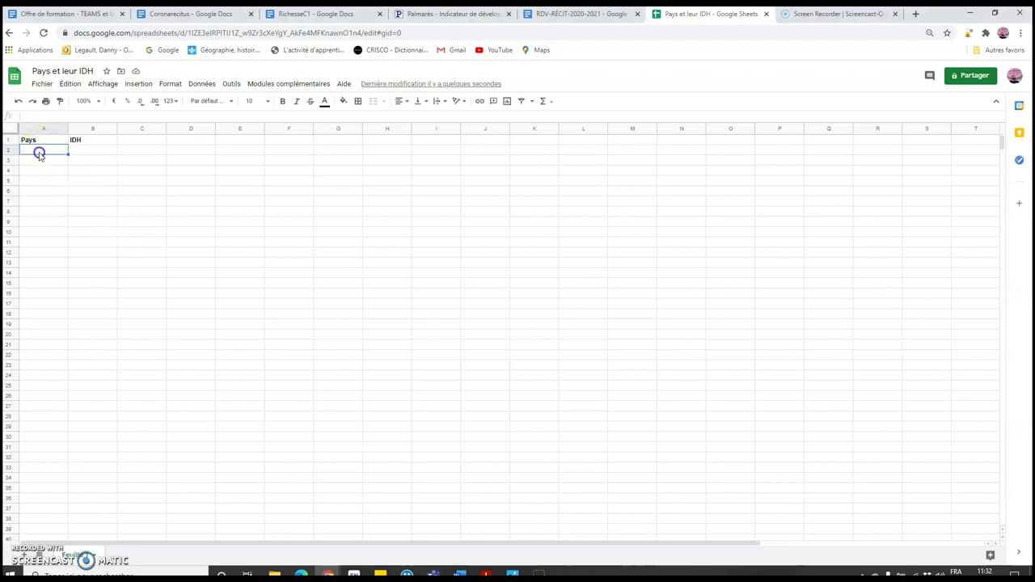
Step: Paste the nine country names into A2:A10 and their HDI values into B2:B10
right_click(38, 153)
click(65, 193)
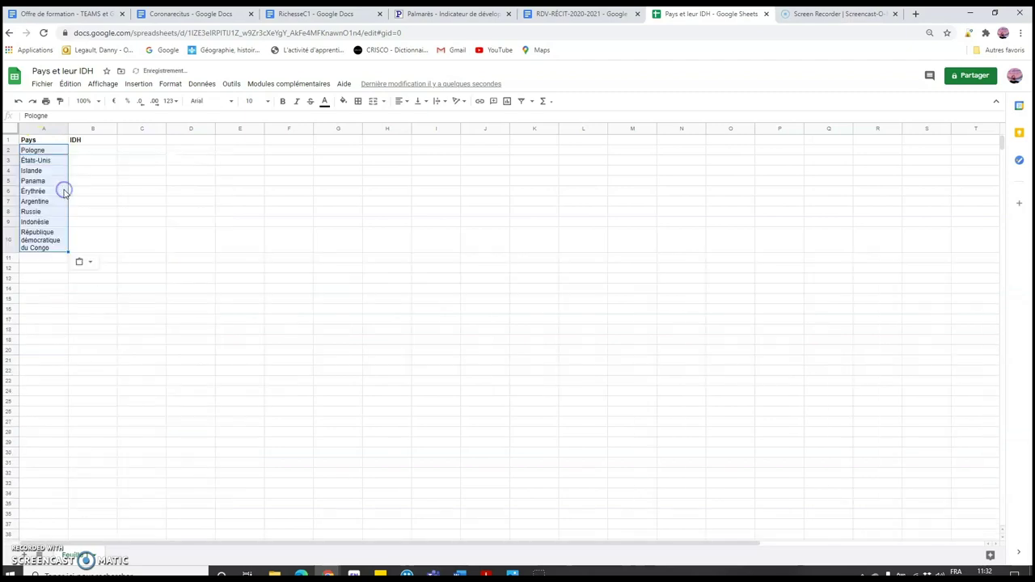
click(81, 148)
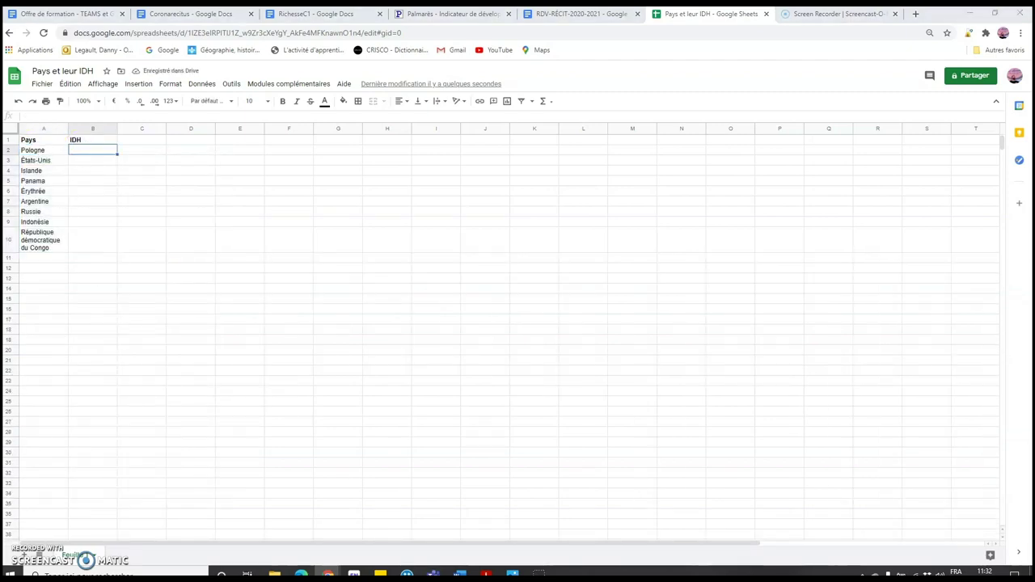
right_click(85, 151)
click(112, 193)
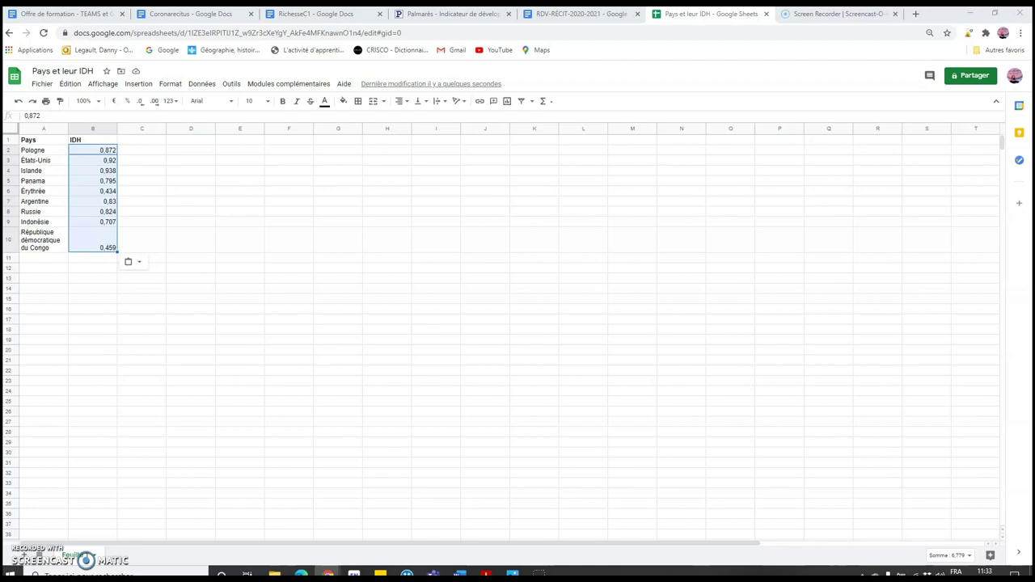
double_click(42, 299)
right_click(45, 305)
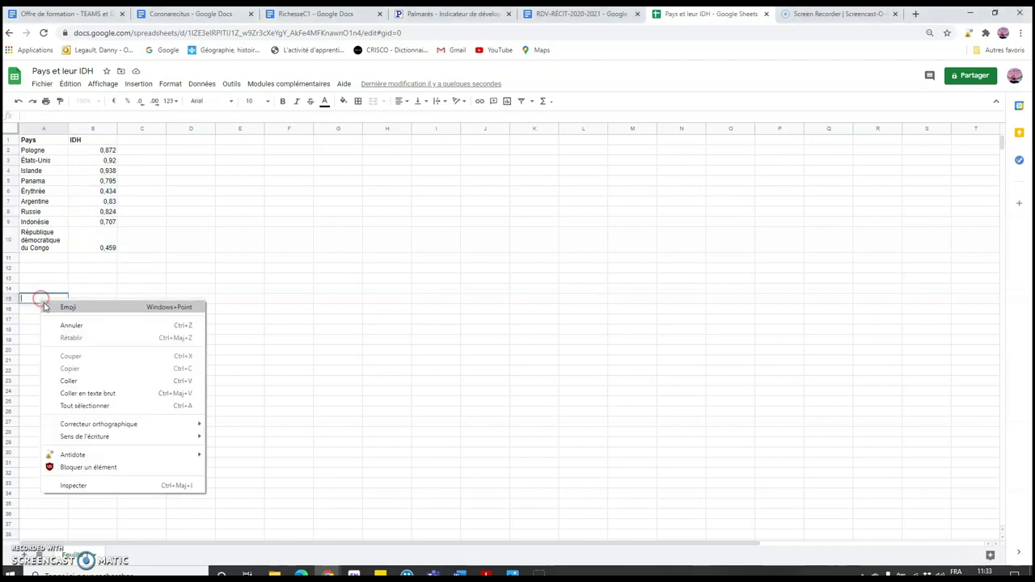
click(79, 380)
click(143, 329)
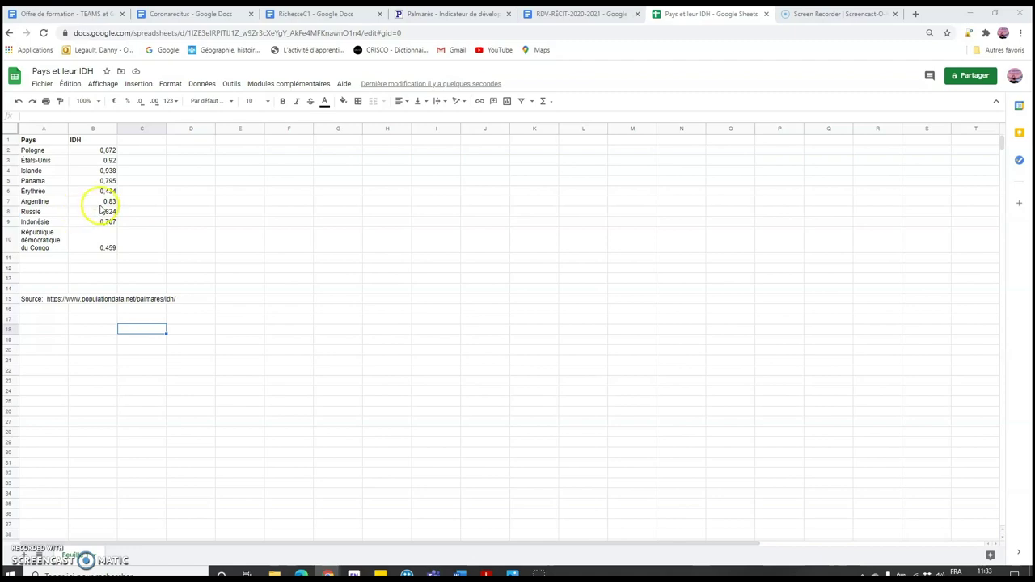
mouse_move(33, 151)
mouse_down()
mouse_move(91, 220)
mouse_move(93, 241)
mouse_up()
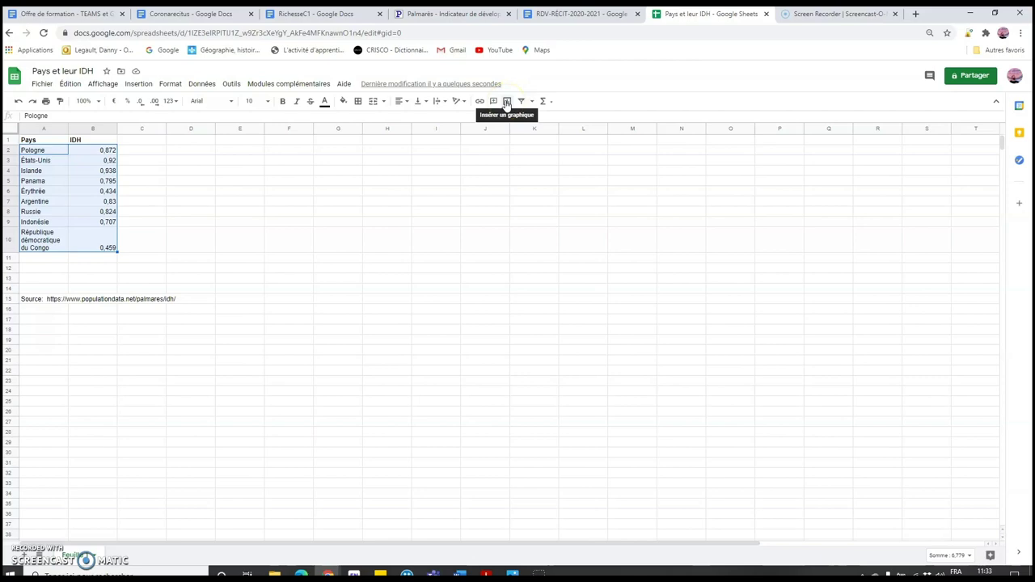
Step: Insert a chart from A2:B10 and change its type to Graphique géographique
click(506, 102)
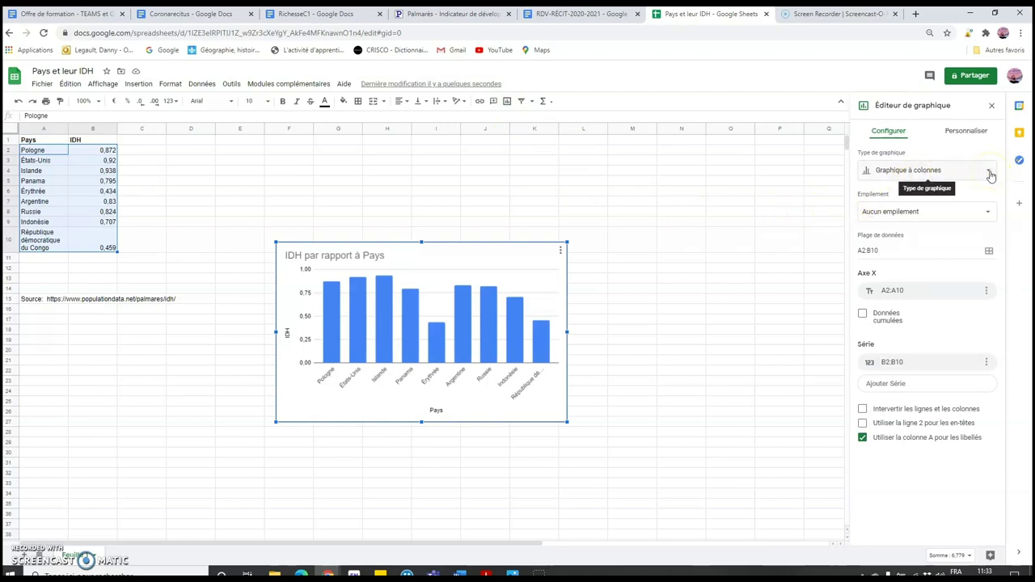
click(990, 176)
scroll(952, 323, down, 3)
scroll(952, 324, down, 2)
scroll(946, 328, down, 2)
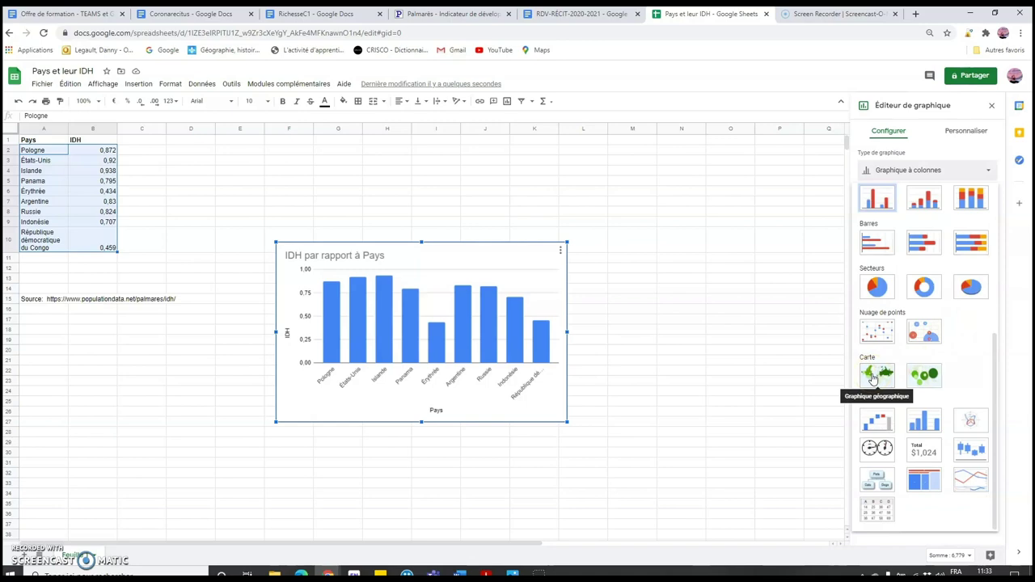
click(877, 374)
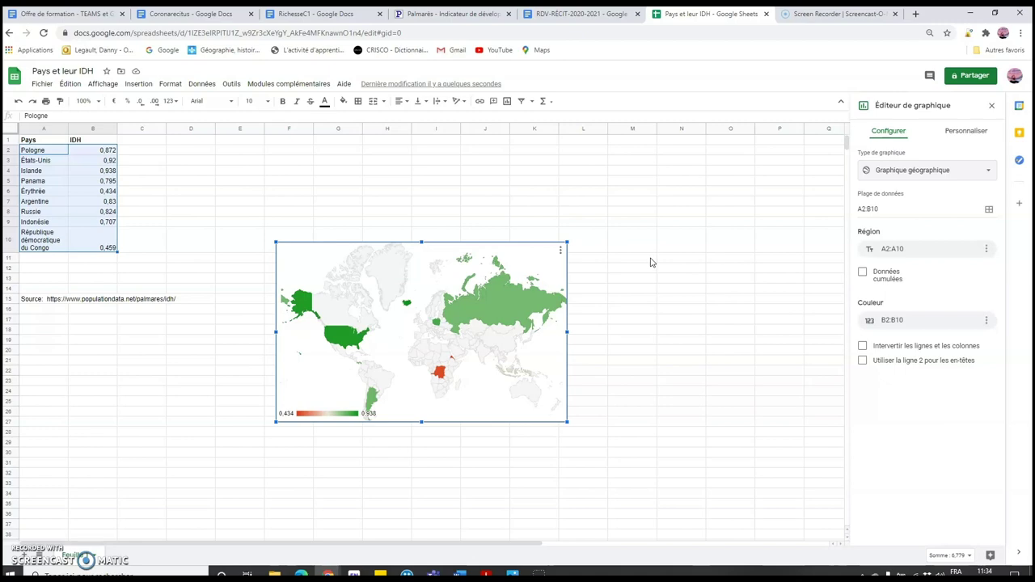
click(566, 243)
Step: Zoom the sheet to 125% and view the map chart's Télécharger format options
click(560, 253)
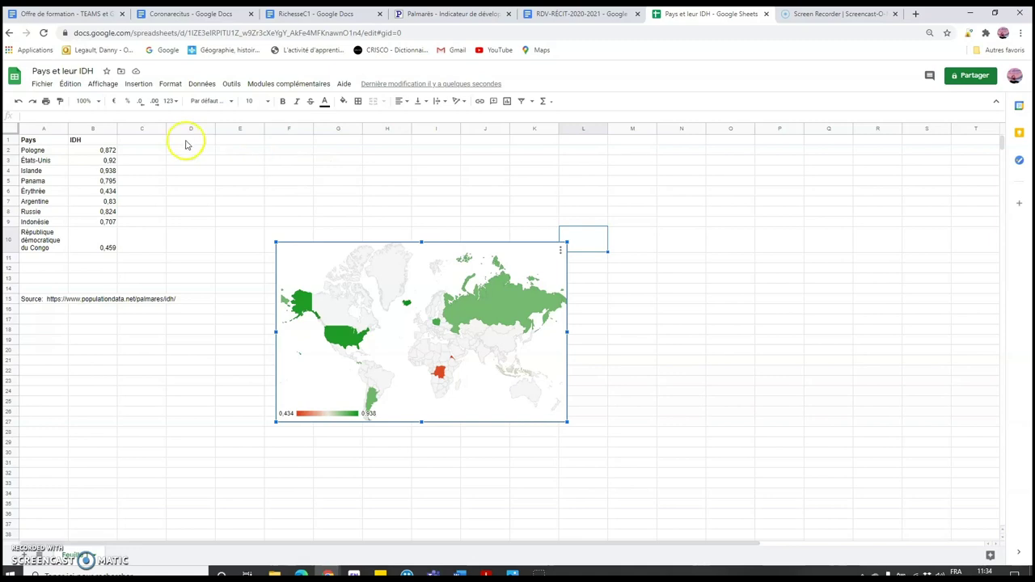
click(92, 100)
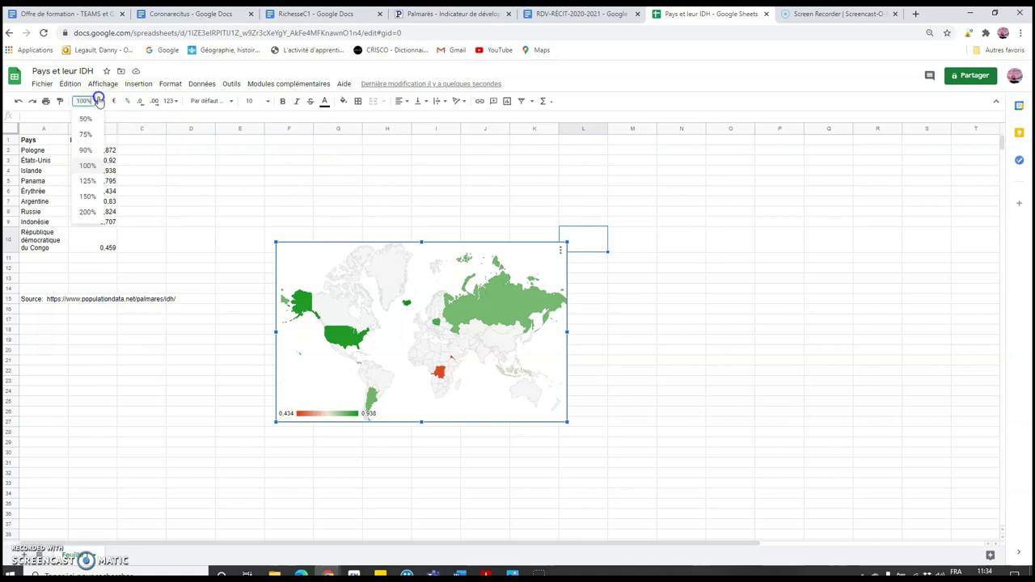
click(87, 181)
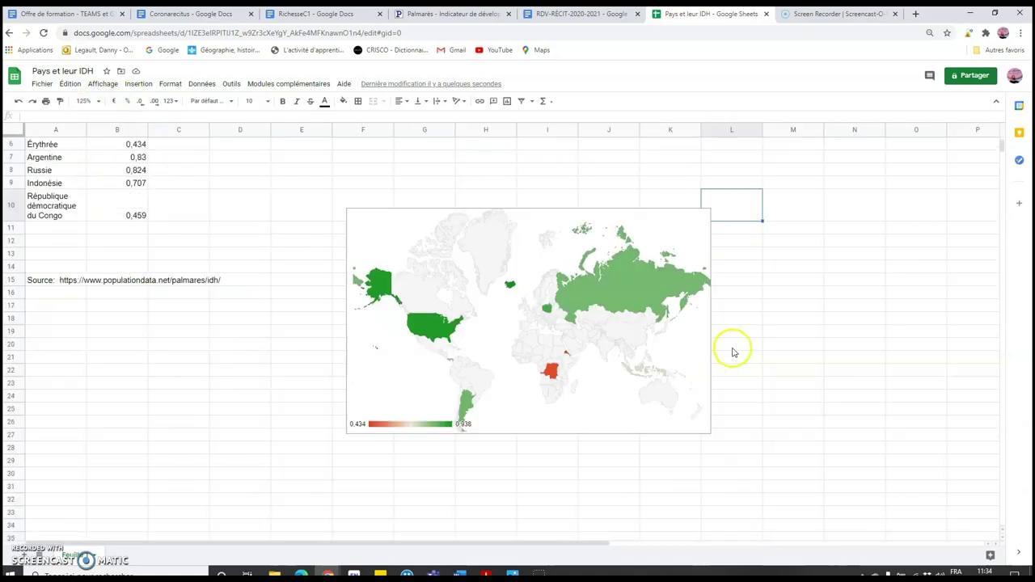
click(704, 227)
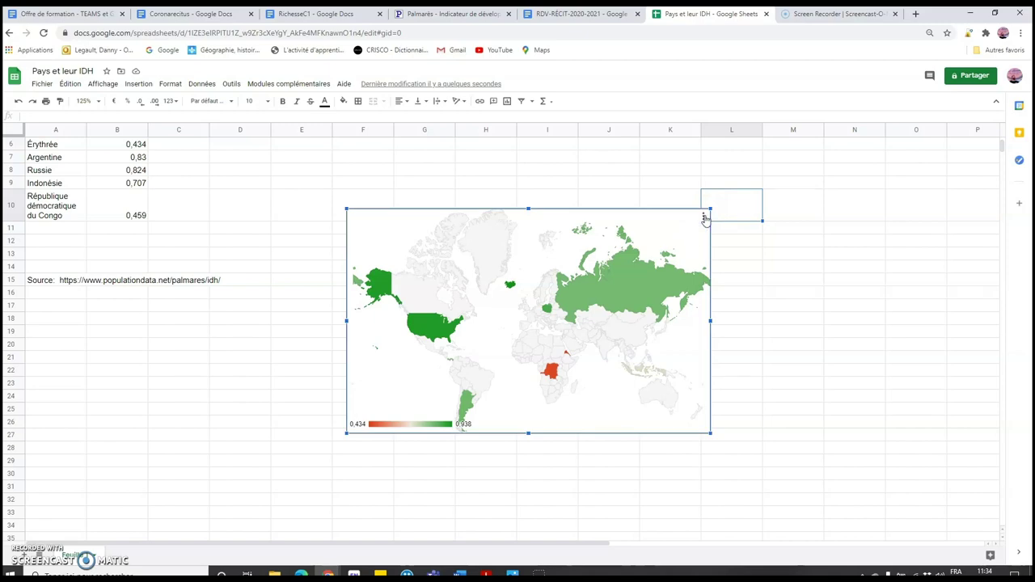
click(704, 217)
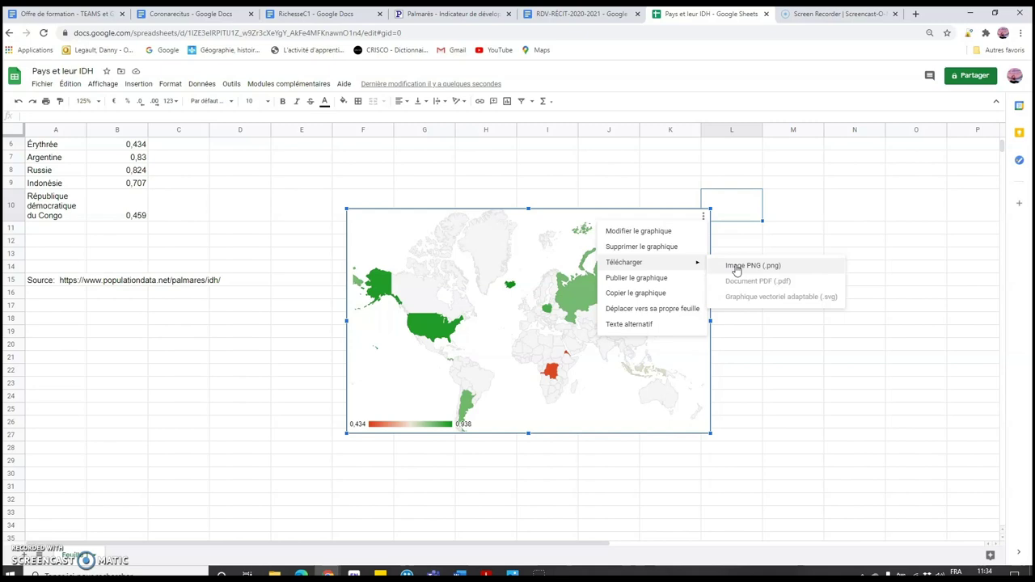
click(737, 267)
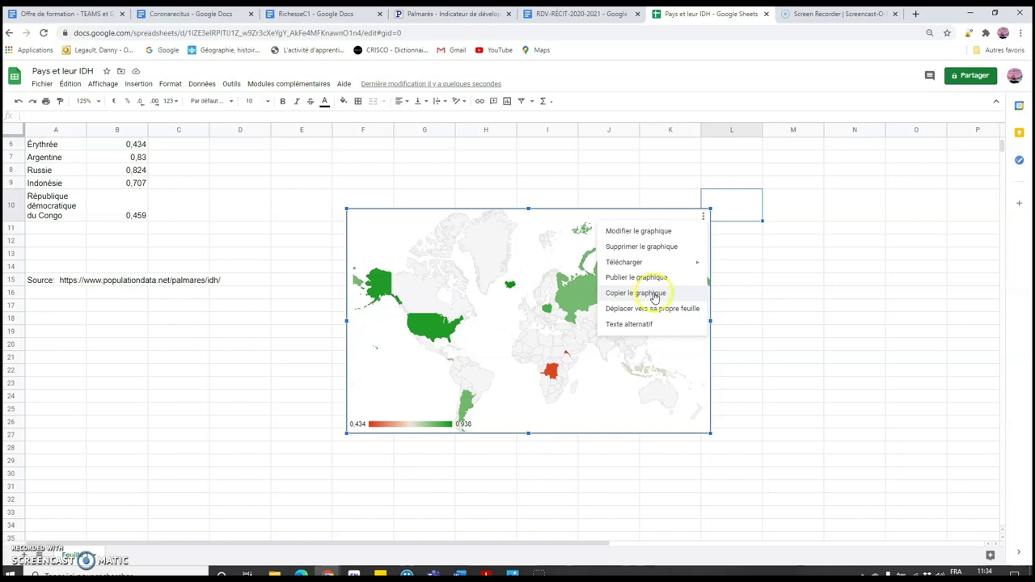
click(852, 254)
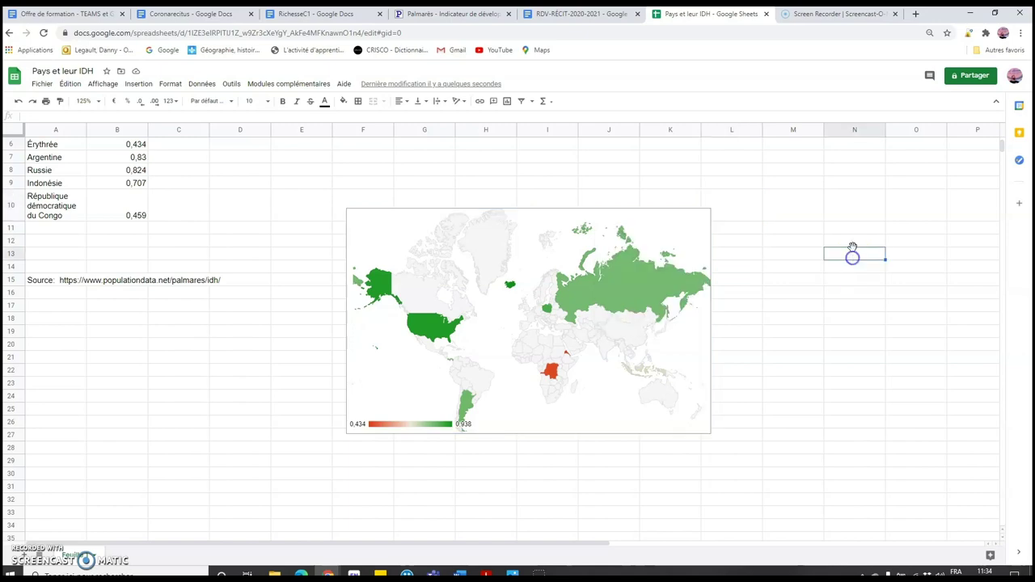
Step: Review the restricted sharing settings, close them with Terminé, and return to the sheet top
click(964, 78)
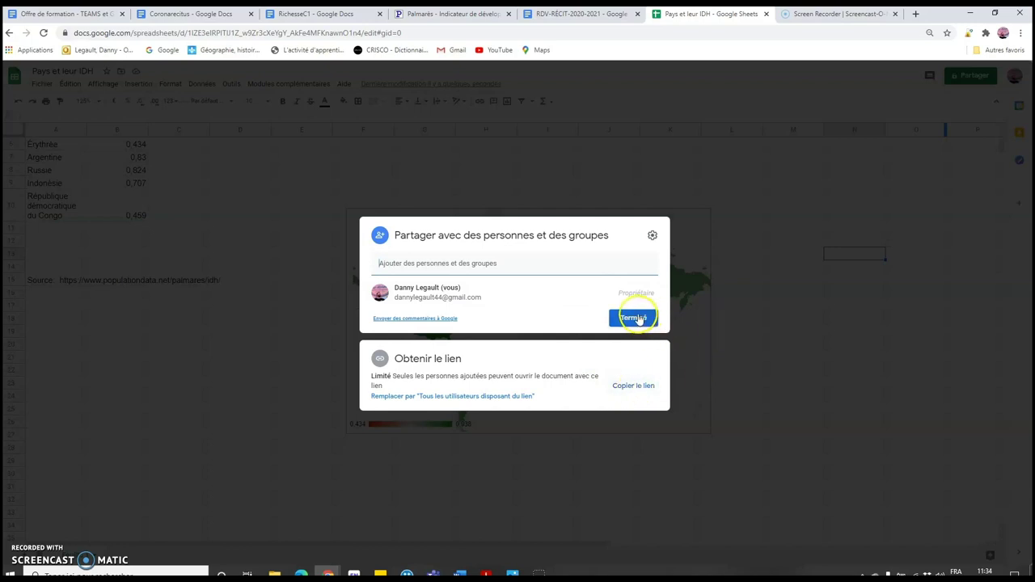
click(634, 316)
scroll(550, 342, down, 2)
scroll(510, 346, up, 3)
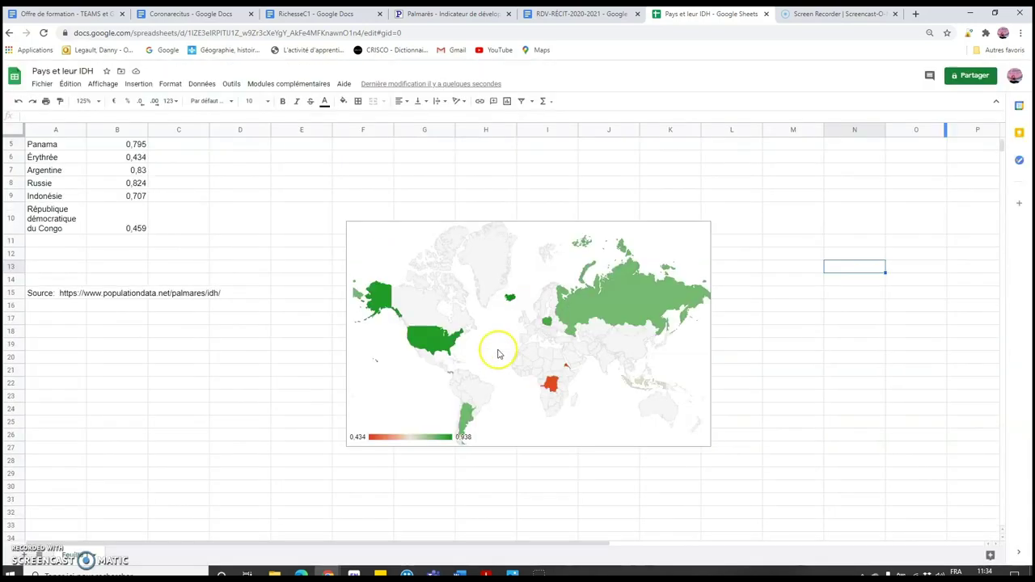
scroll(287, 285, up, 2)
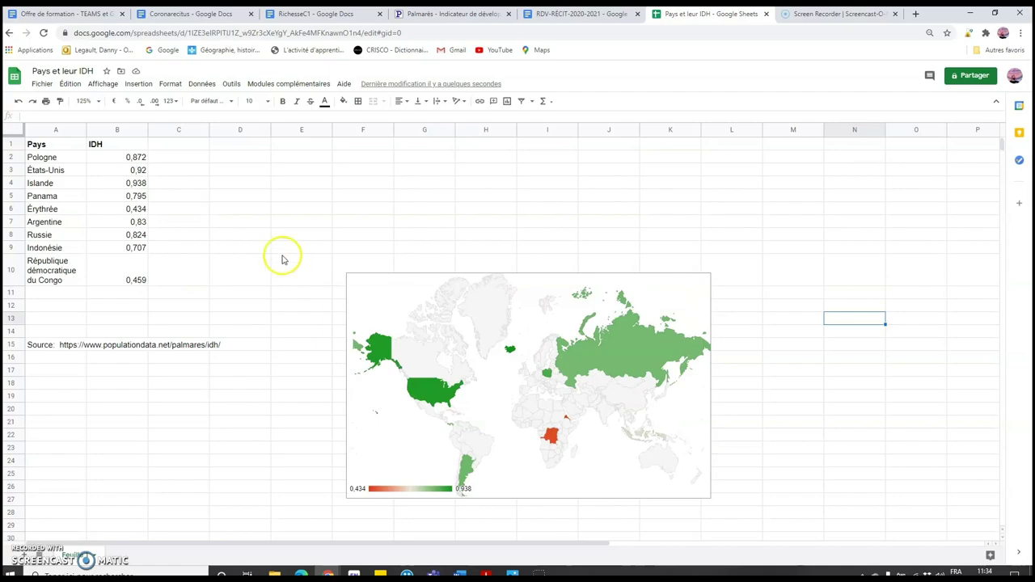